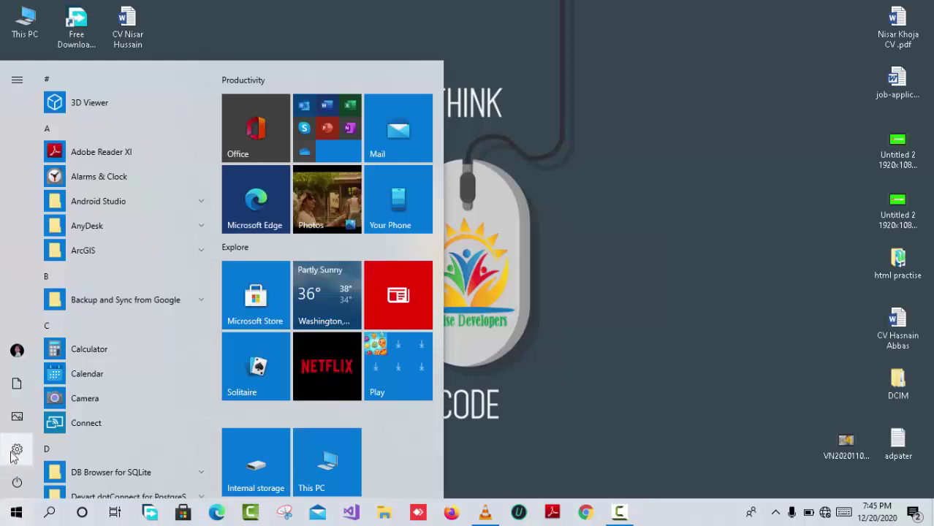
- Create a power plan named My Custom Plan 1 from the additional power settings of the system's Power & sleep page
click(16, 449)
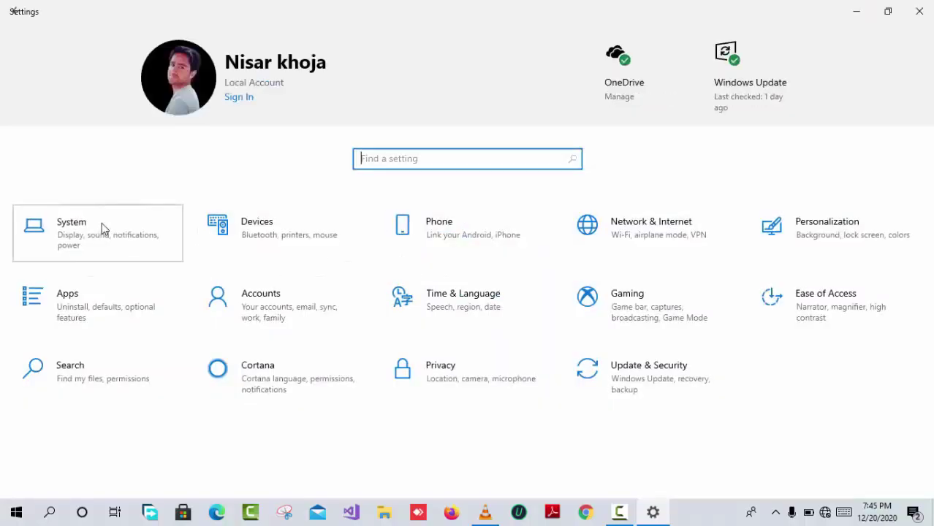
click(69, 234)
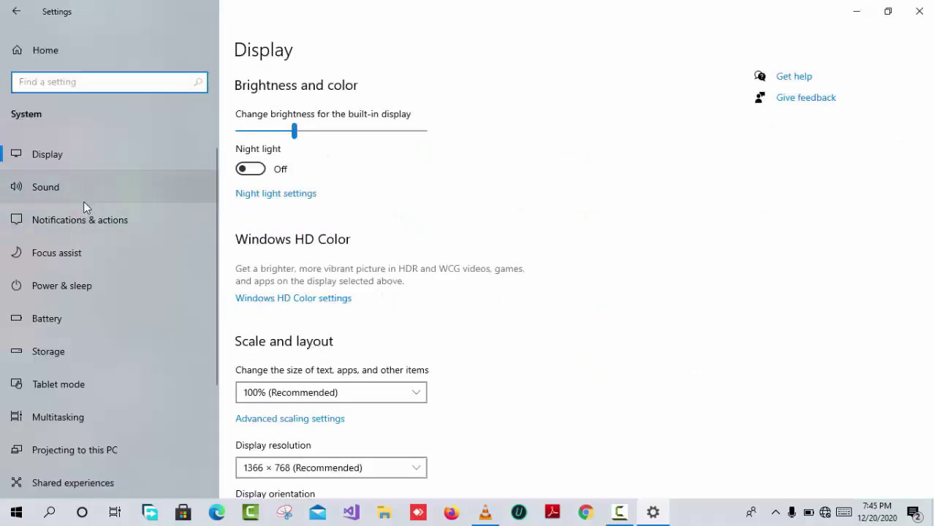
click(63, 290)
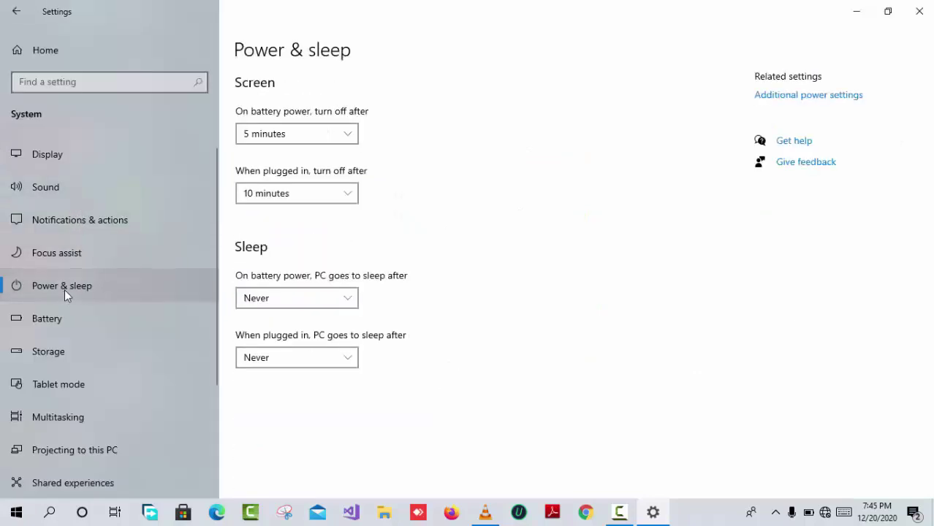
click(793, 96)
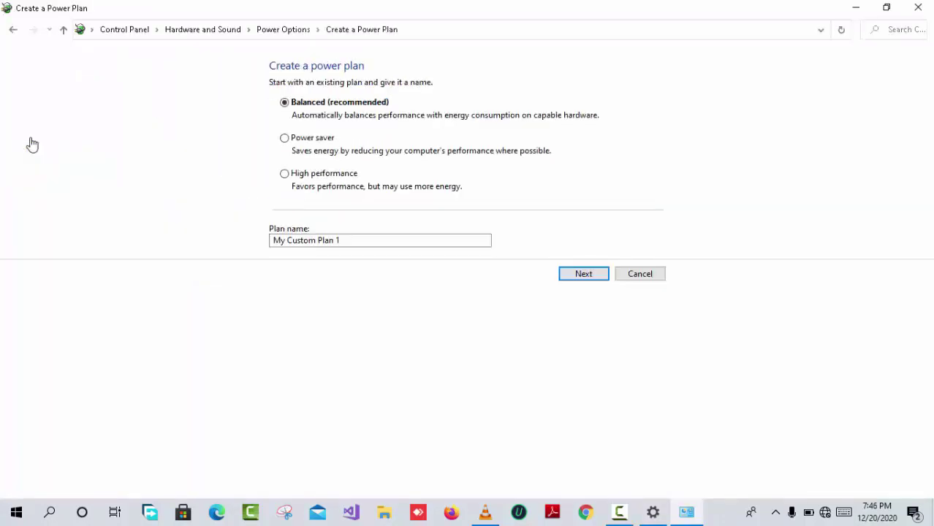
click(585, 275)
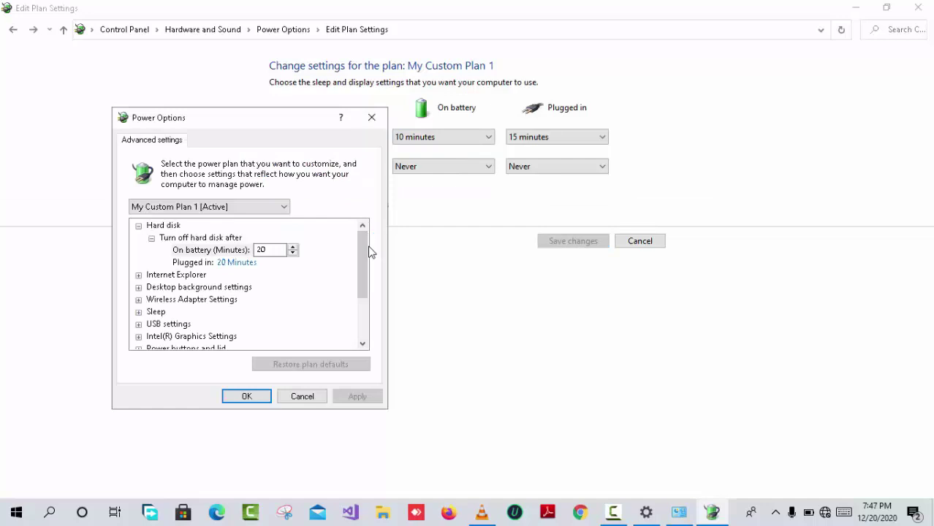
- Set the custom plan's on-battery hard disk turn-off time to 0 minutes, check the maximum processor state values and confirm the advanced settings
drag(272, 250, 253, 249)
text(0)
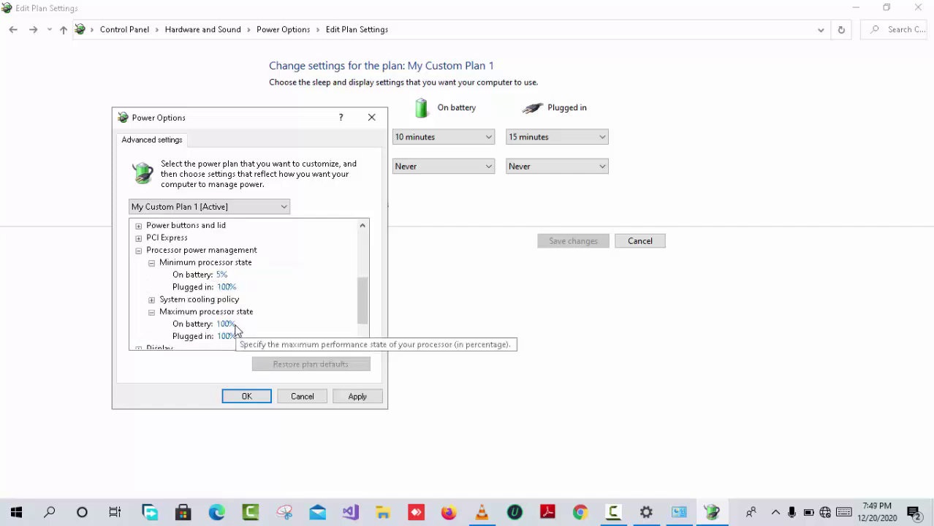
click(227, 324)
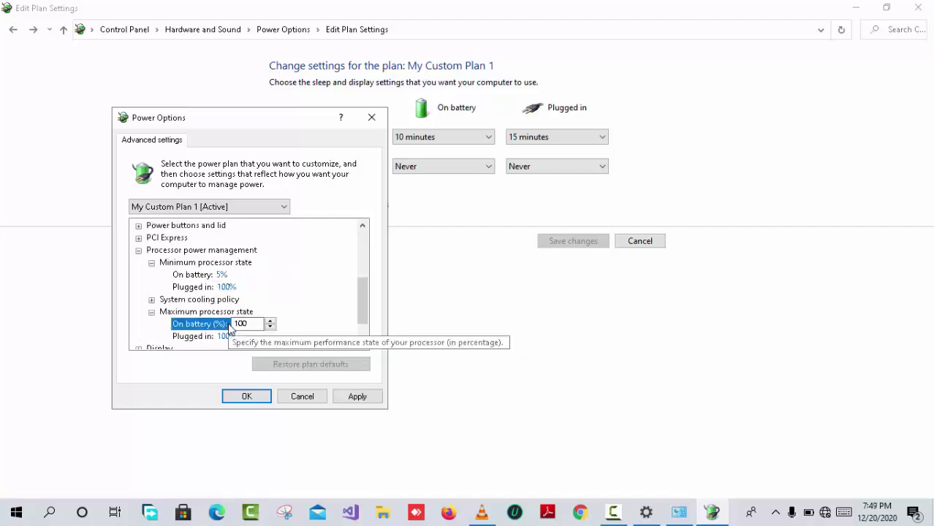
click(239, 336)
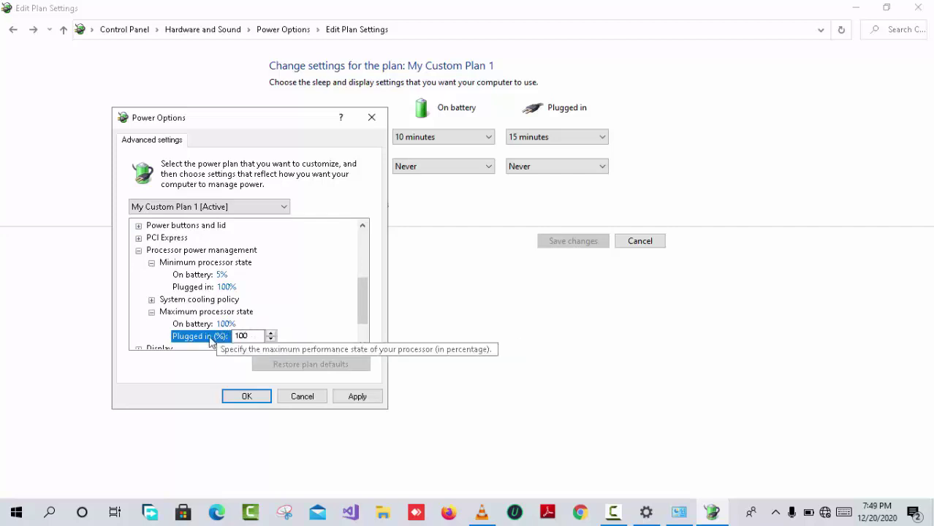
scroll(363, 310, down, 1)
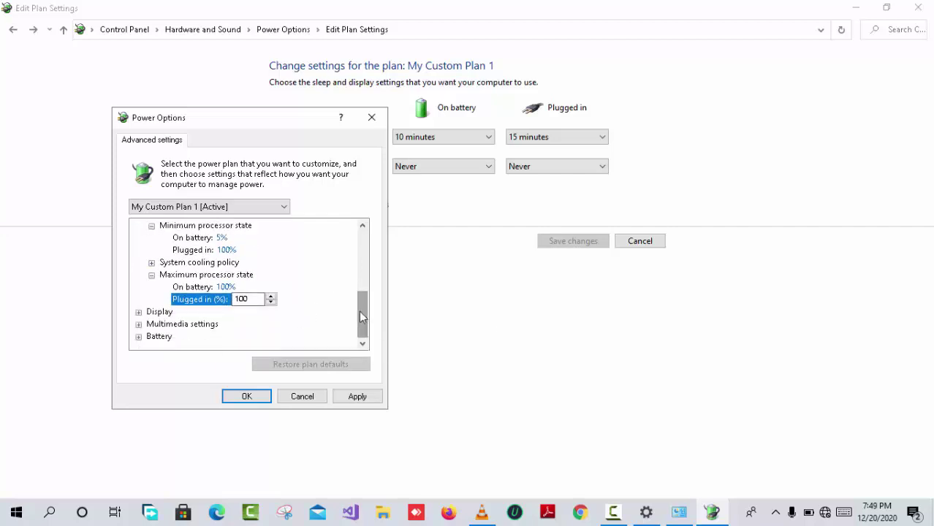
click(249, 396)
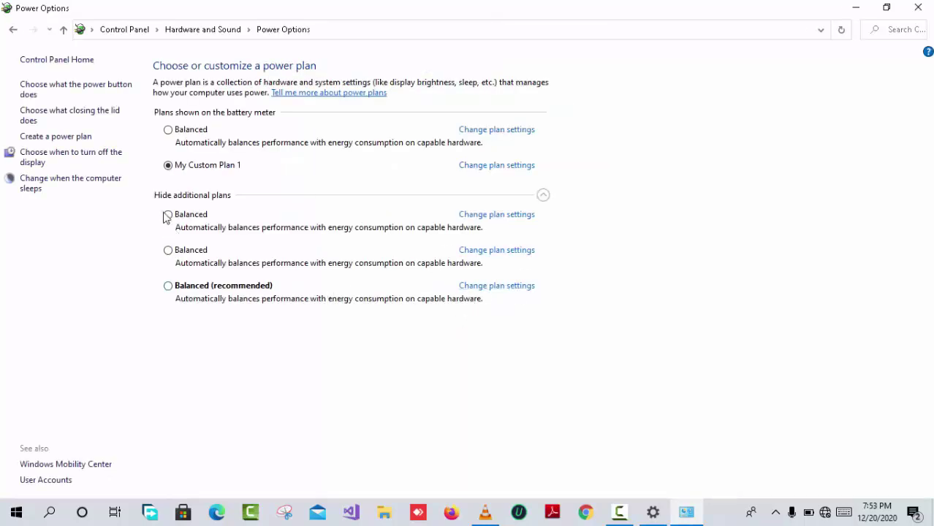
- Close the Power Options and Settings windows and refresh the desktop
click(918, 8)
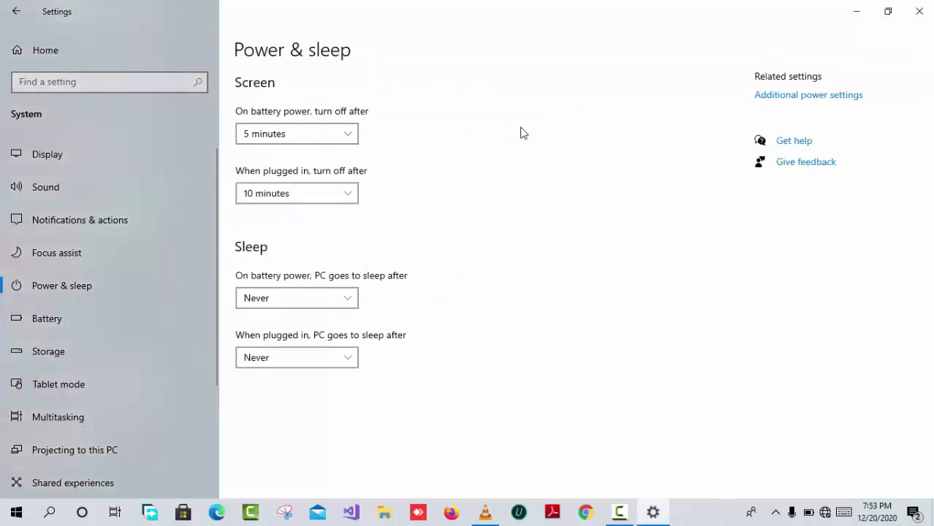
click(919, 11)
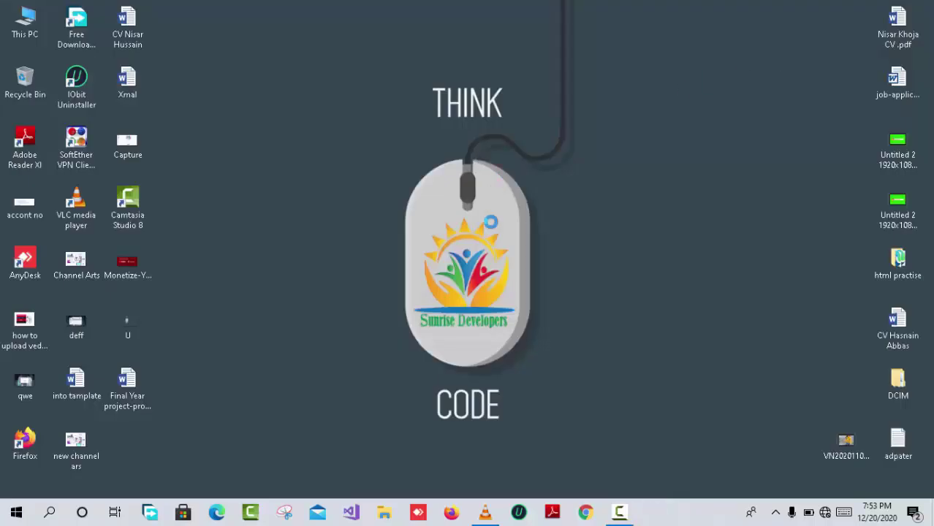
right_click(479, 154)
click(520, 196)
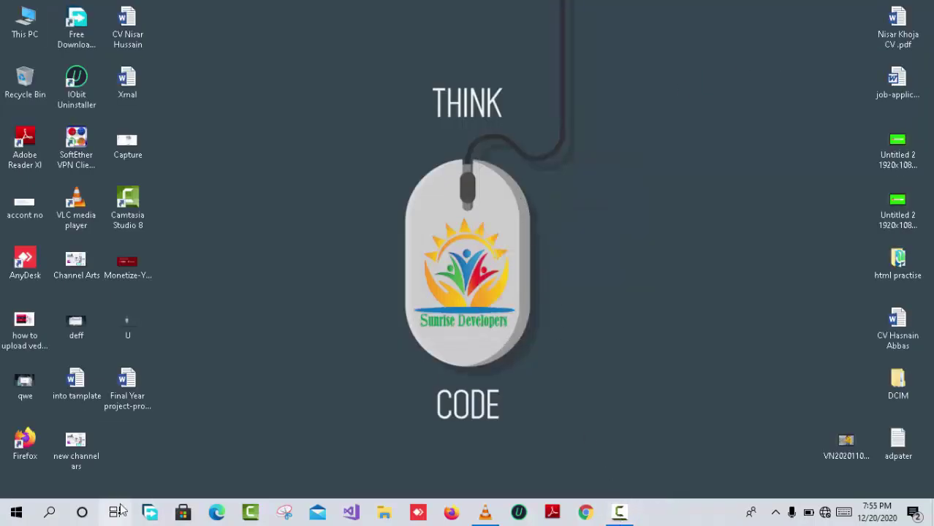
- Turn off all four general privacy options: advertising ID, language list access, app launch tracking and suggested content
click(16, 513)
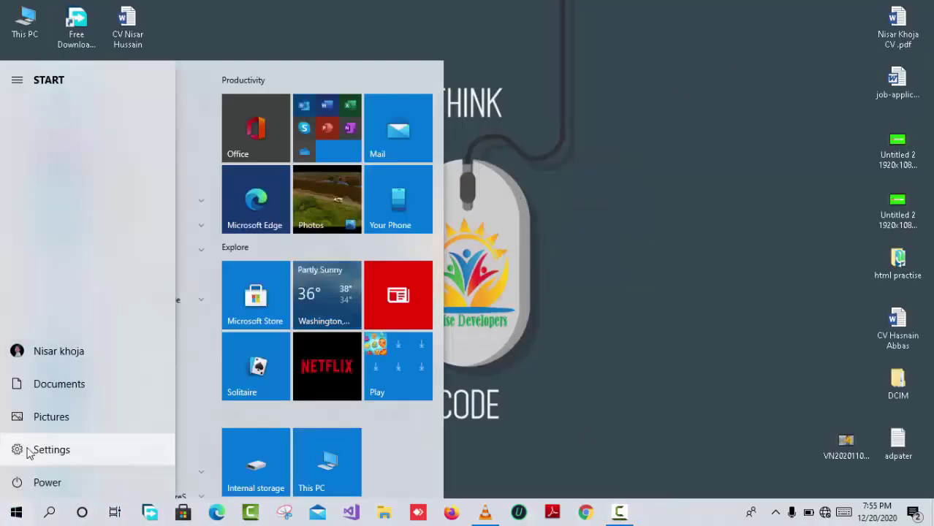
click(30, 451)
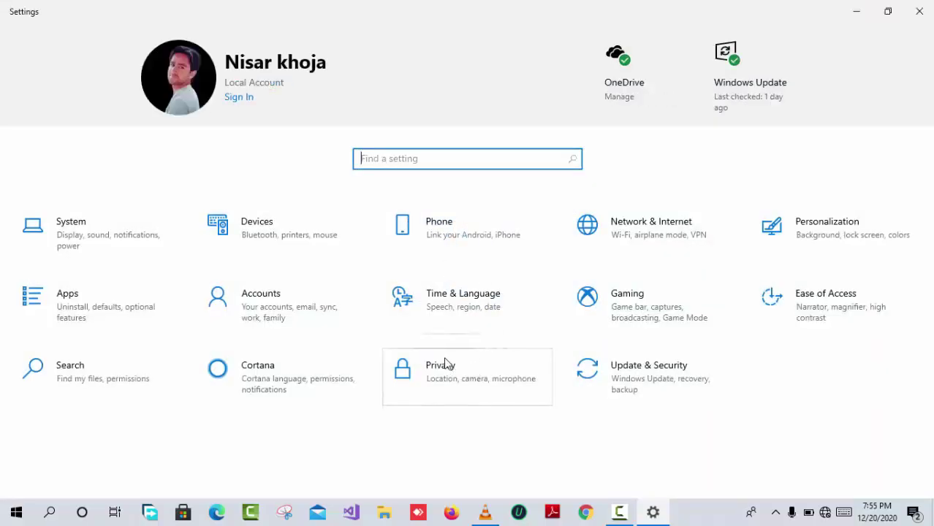
click(471, 365)
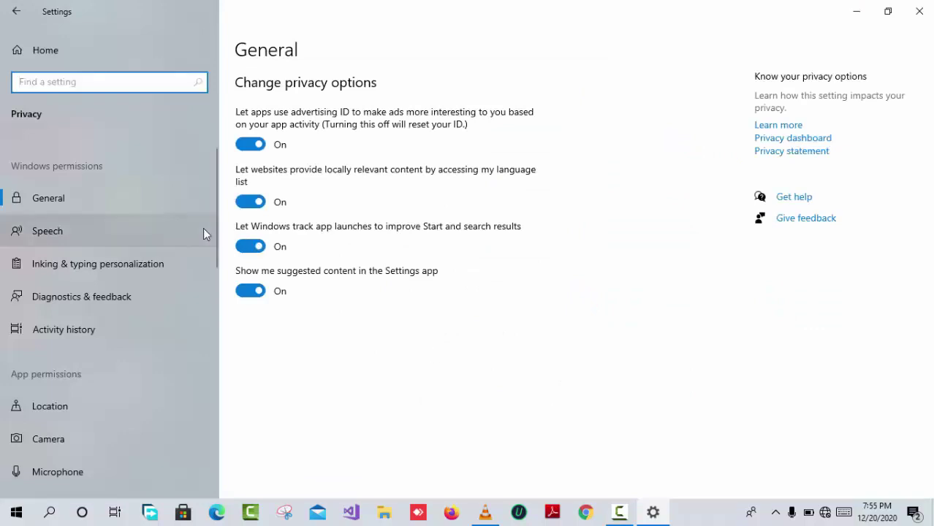
click(248, 145)
click(250, 201)
click(250, 247)
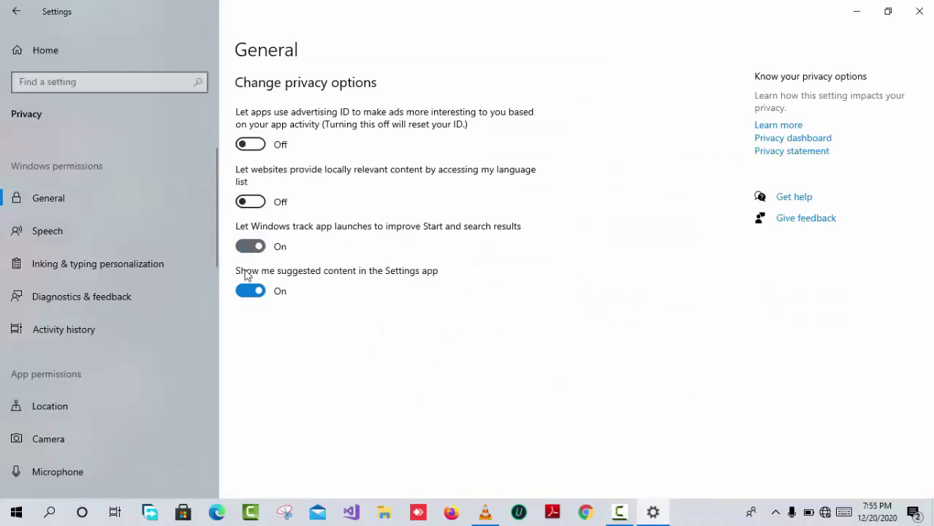
click(246, 292)
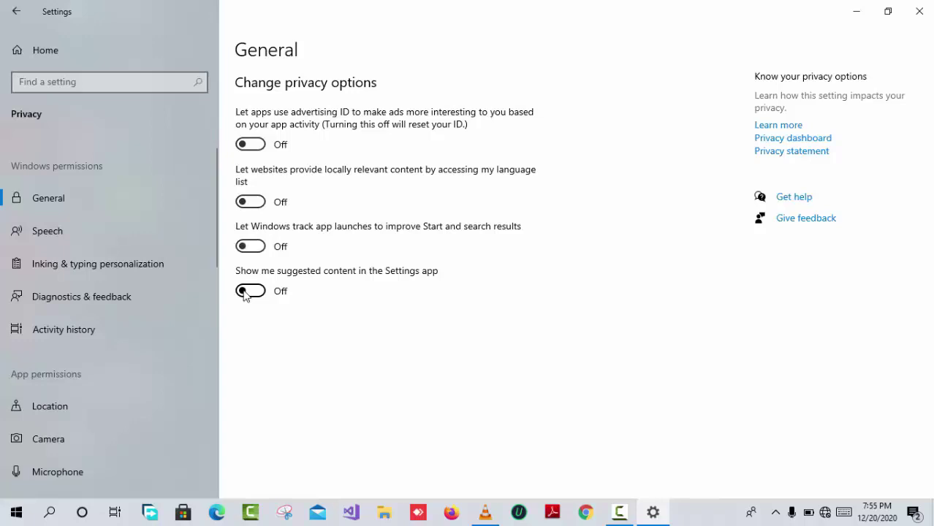
- Turn off location access for this device in the privacy settings
click(58, 407)
click(271, 231)
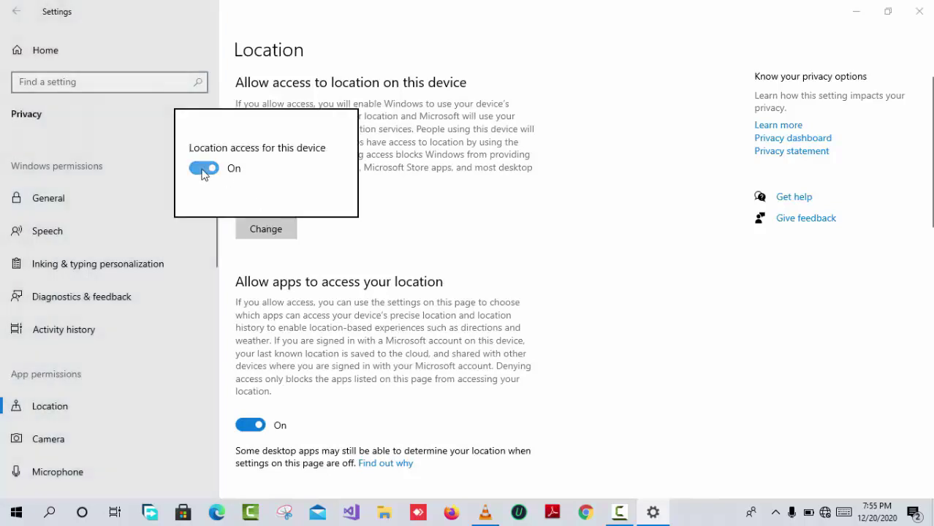
click(202, 167)
click(305, 307)
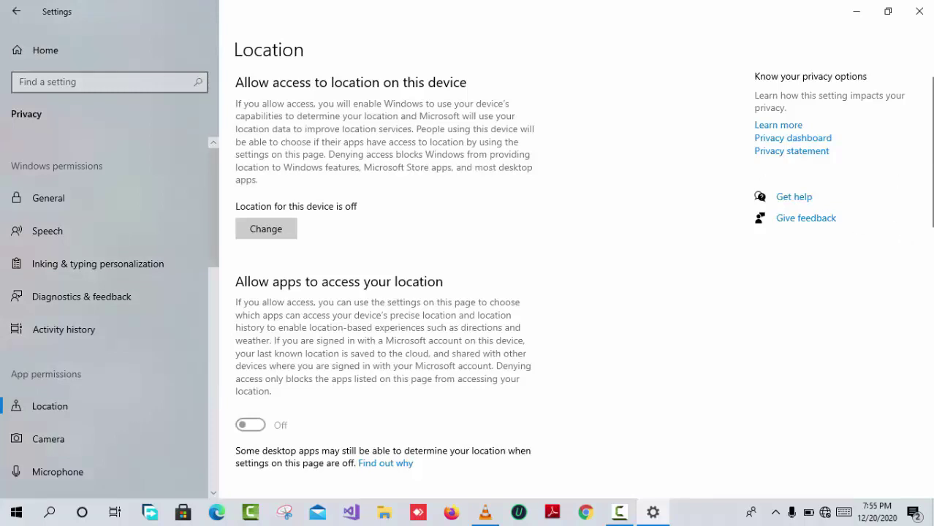
scroll(928, 249, down, 4)
scroll(925, 242, up, 3)
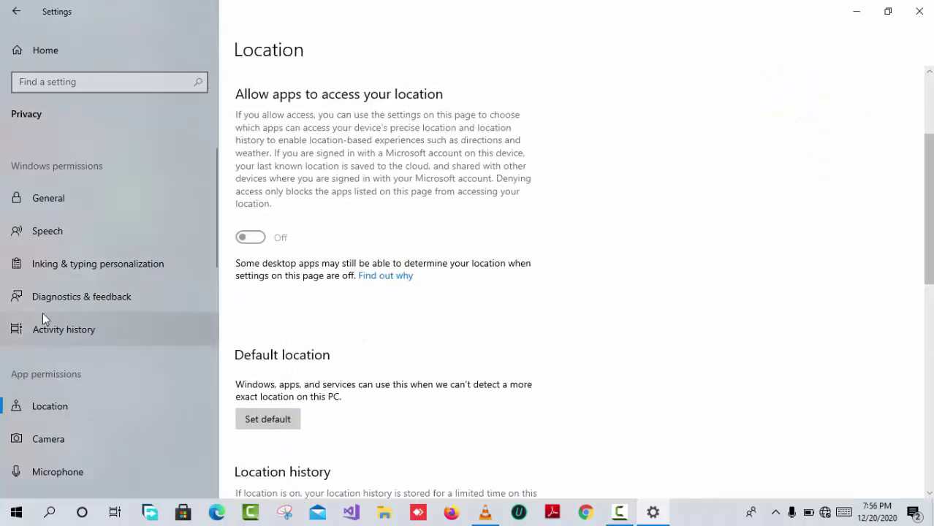
- Turn off app access to the camera and open the microphone privacy settings
click(48, 438)
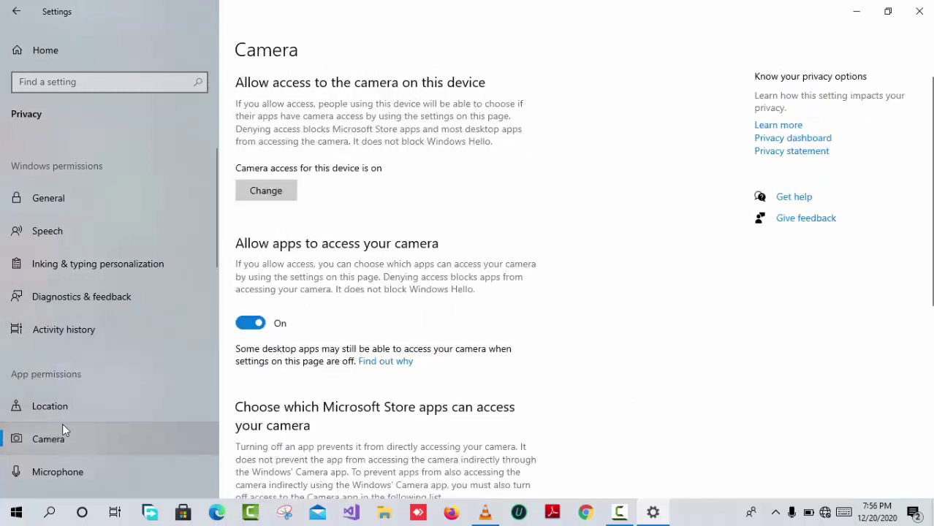
click(257, 325)
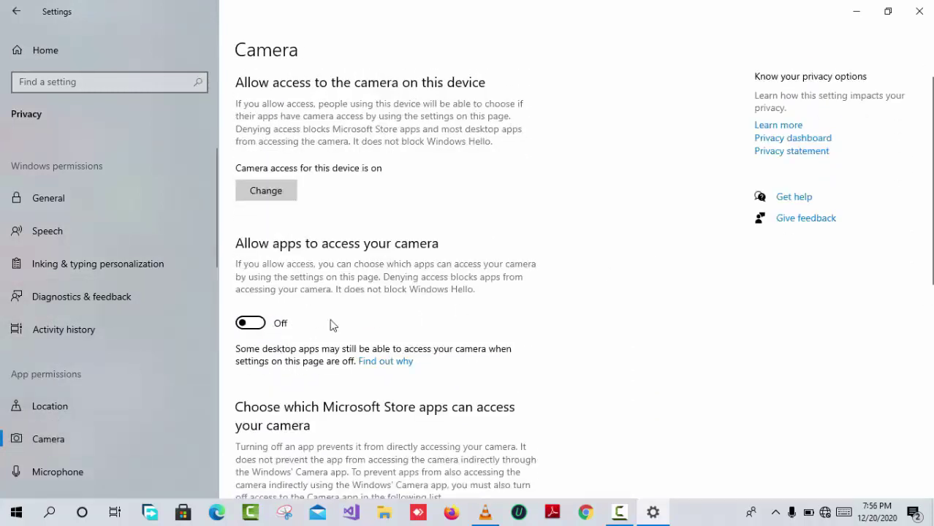
click(33, 471)
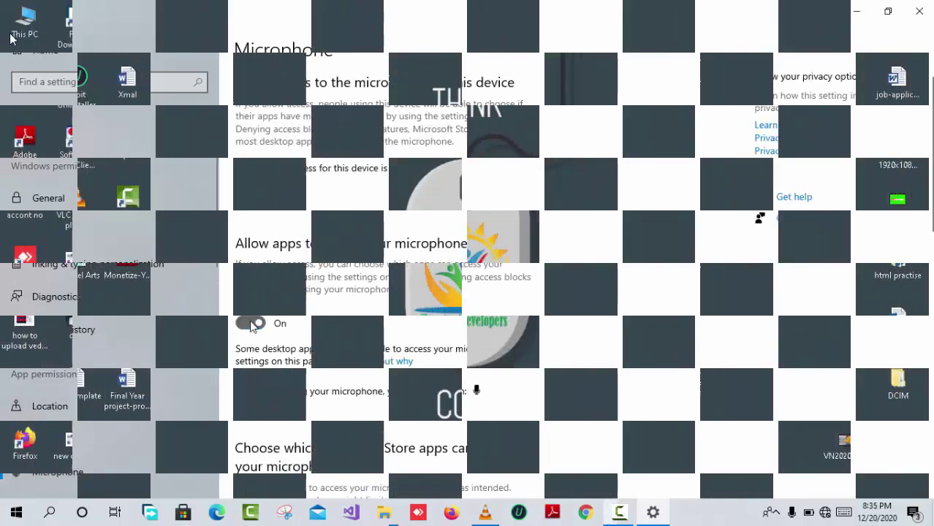
- Open the properties of Local Disk (C:) from This PC and start Disk Cleanup for that drive
right_click(14, 26)
click(62, 39)
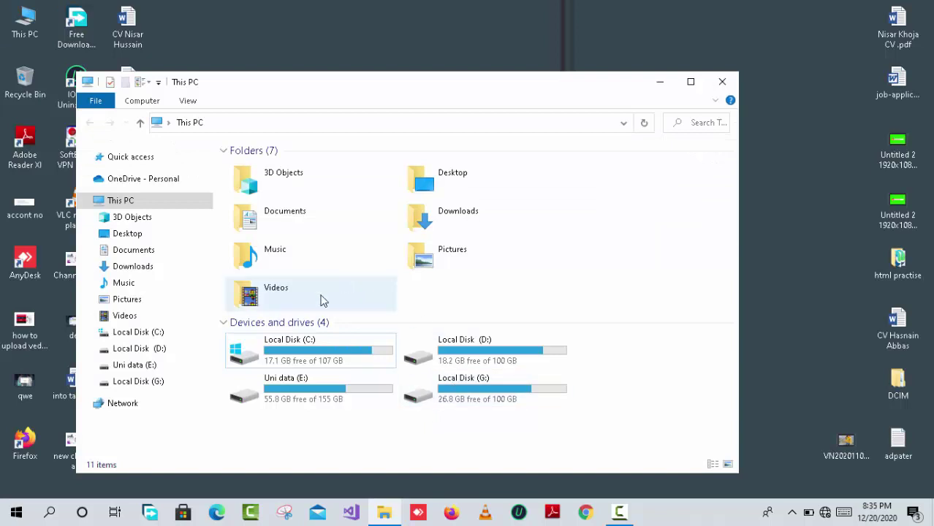
click(296, 342)
right_click(295, 341)
click(336, 329)
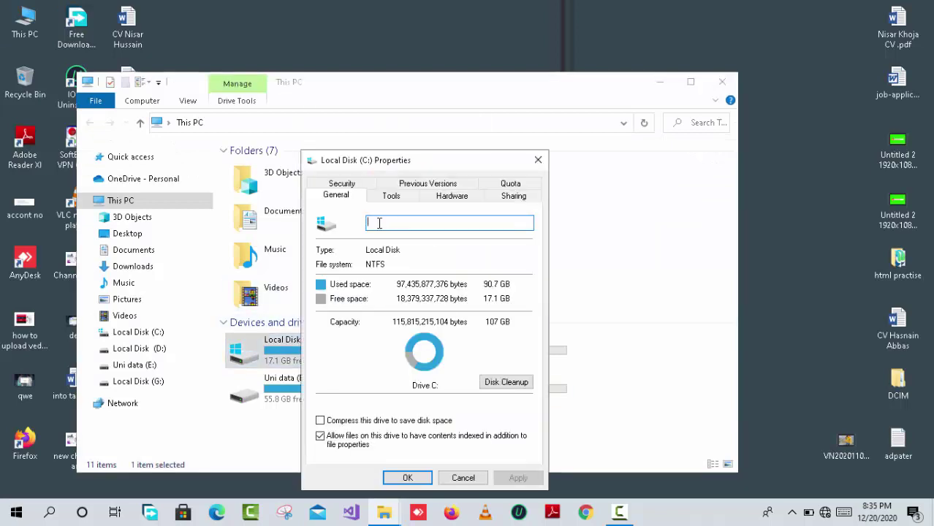
click(497, 386)
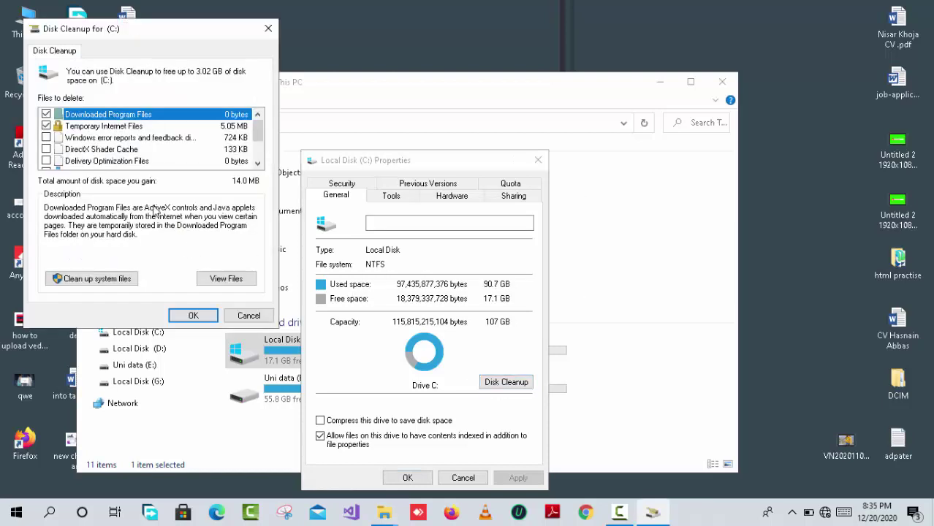
- Mark Temporary files, Recycle Bin, Downloads, Delivery Optimization Files and Windows error reports for deletion on drive C: and run the cleanup
drag(257, 130, 256, 157)
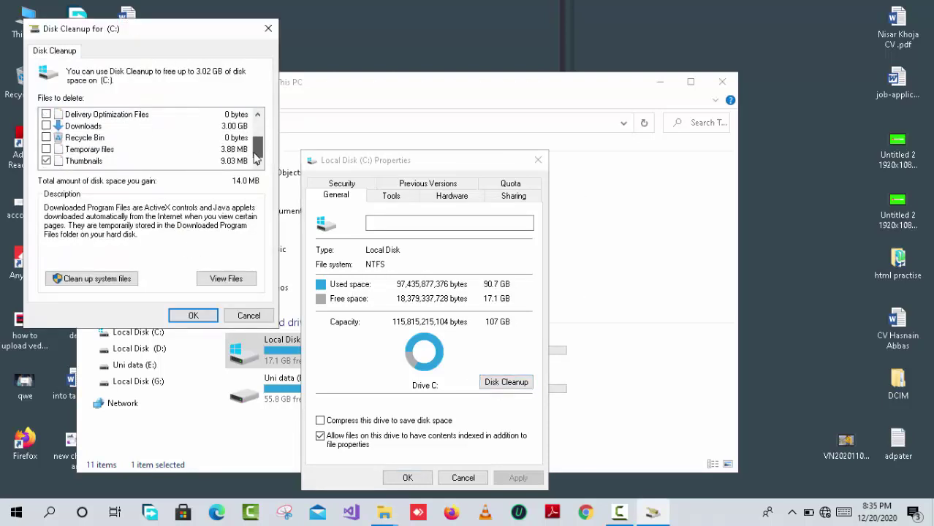
click(46, 149)
click(46, 137)
click(46, 126)
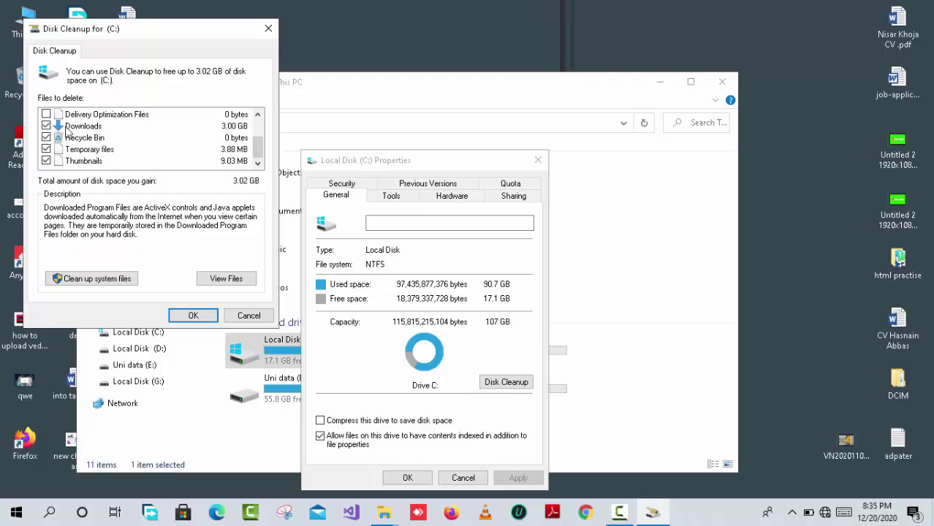
click(55, 115)
click(46, 114)
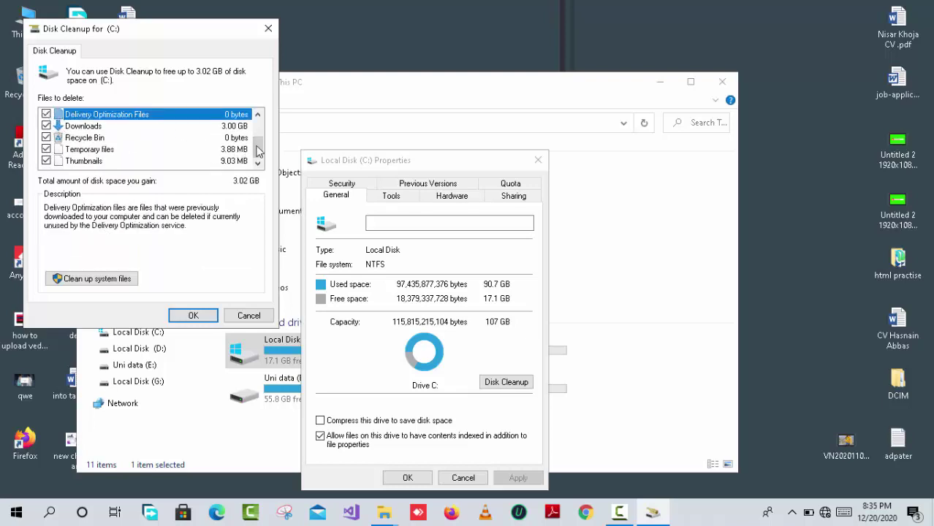
drag(258, 152, 257, 132)
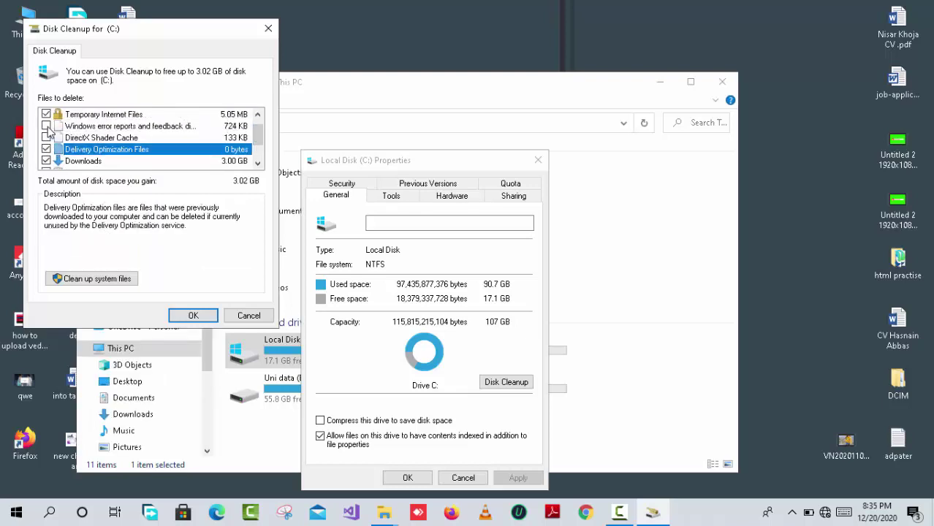
click(193, 315)
click(481, 266)
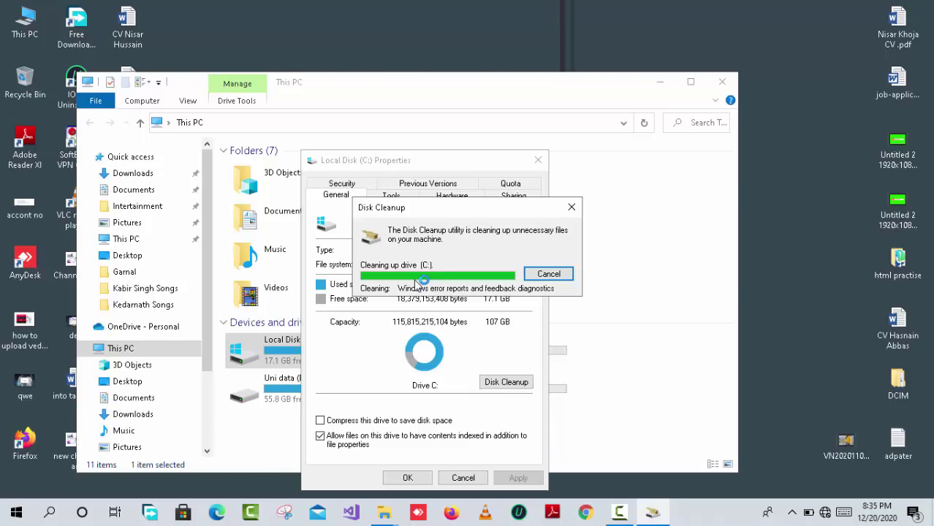
- Start an error-checking scan of Local Disk (C:) for file system errors
click(391, 196)
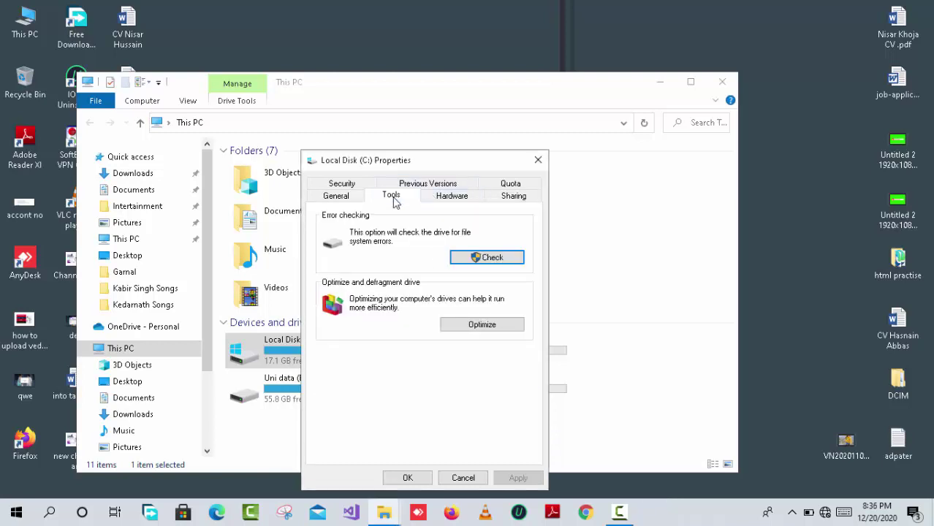
click(475, 258)
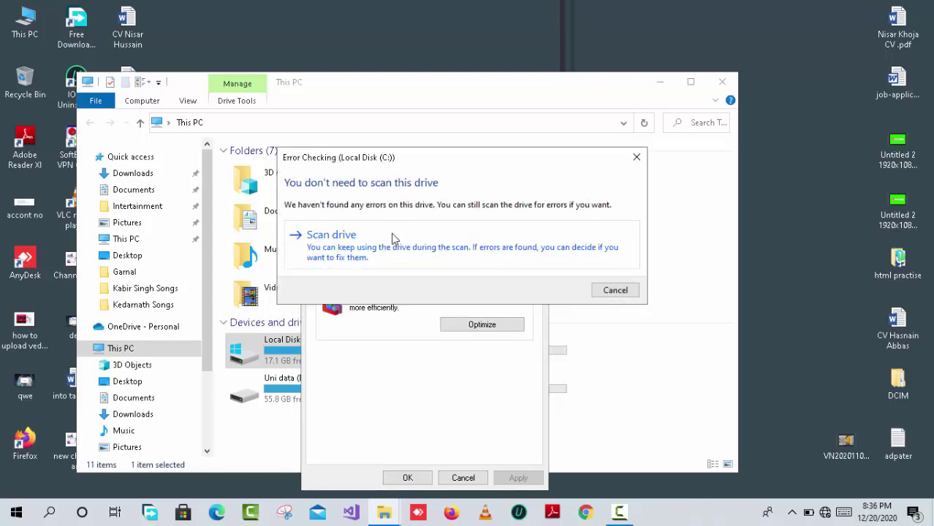
click(331, 235)
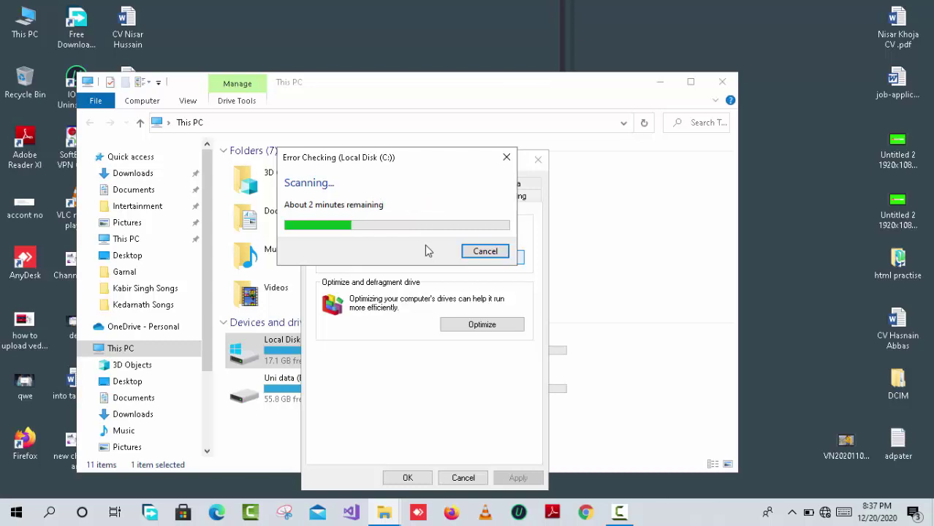
- Cancel the error-checking scan of drive C: and return to the desktop
click(485, 251)
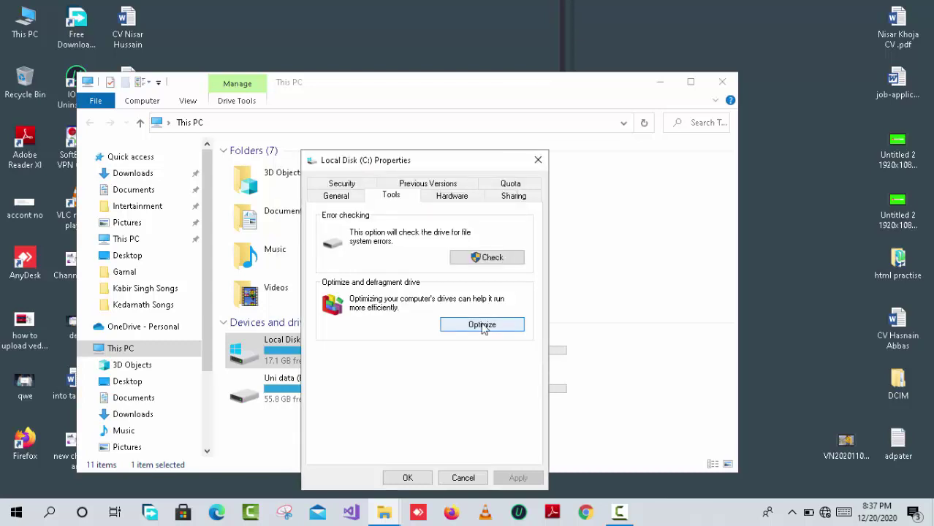
key(super+d)
- Find the Run app through the Start search and use it to open the %temp% folder
click(6, 520)
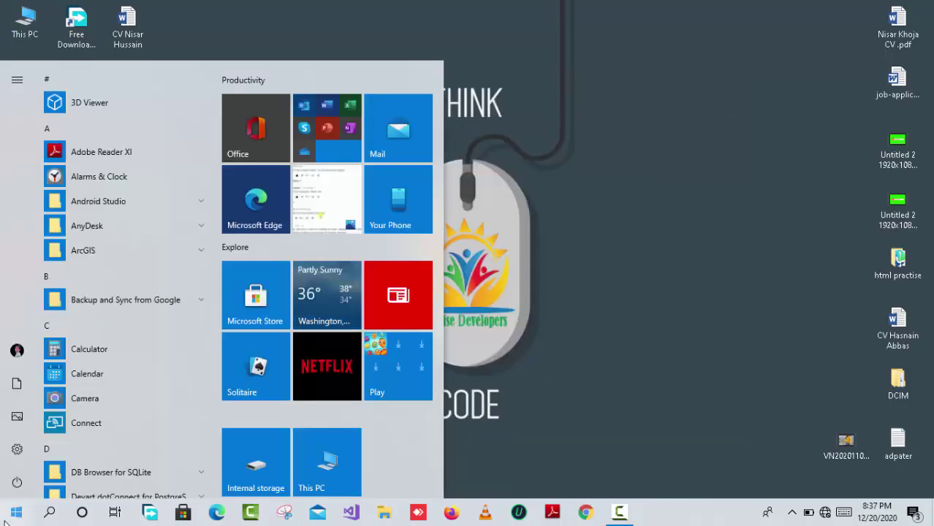
text(ru)
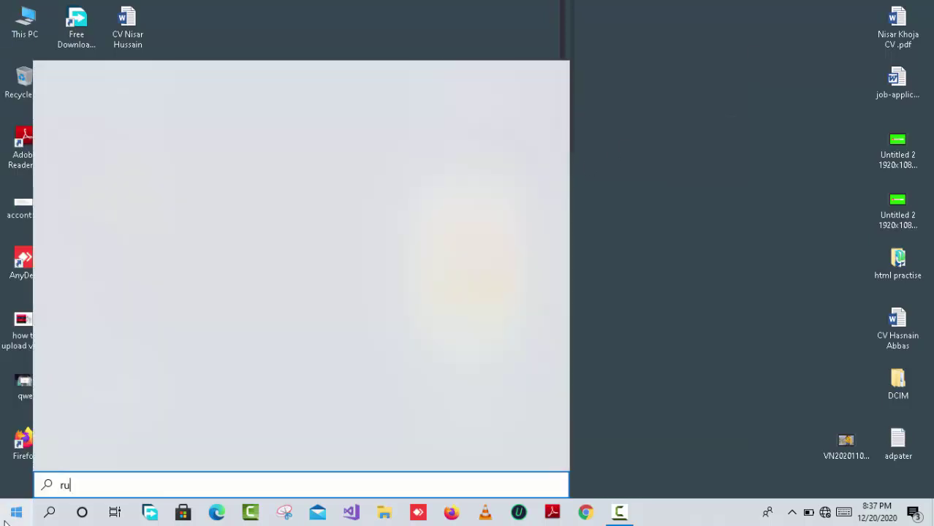
text(n)
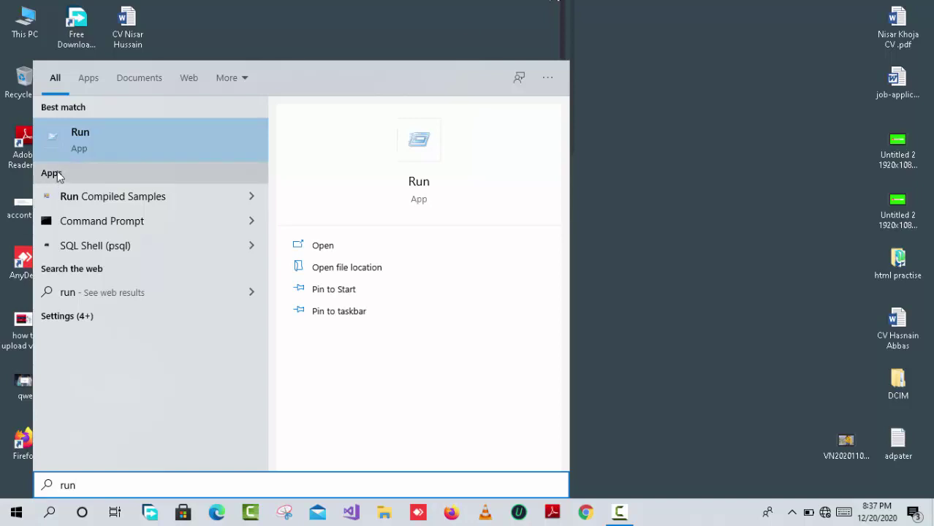
click(76, 139)
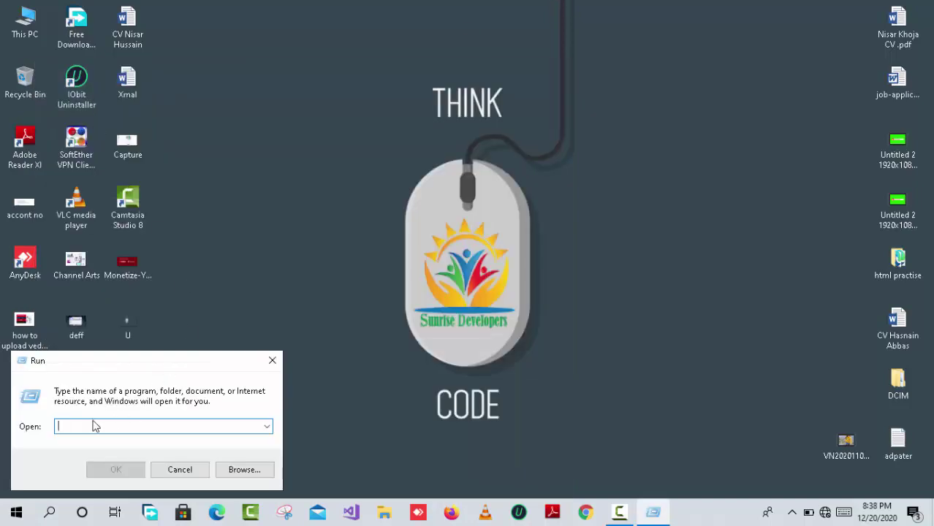
text(%temp%)
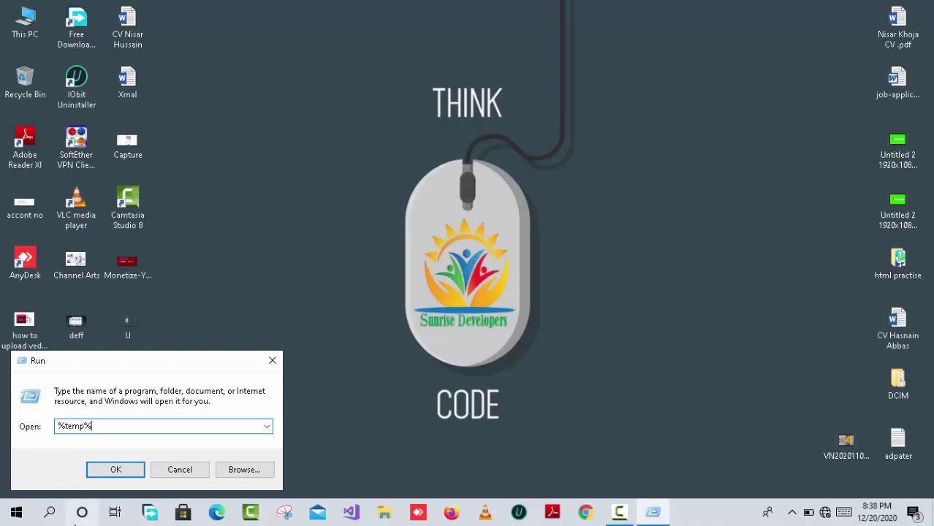
click(107, 468)
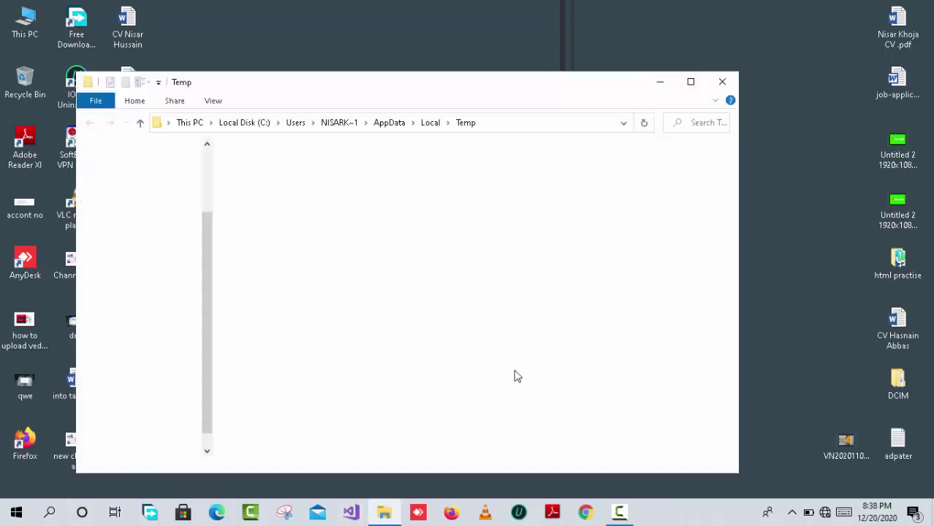
- Delete all items in the Temp folder, skipping those that need administrator permission or are in use
key(ctrl+a)
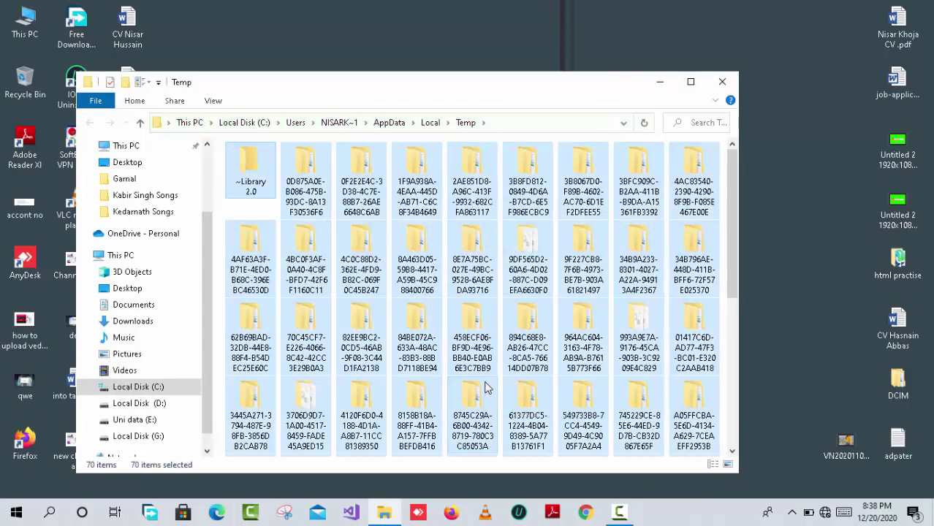
key(shift+F10)
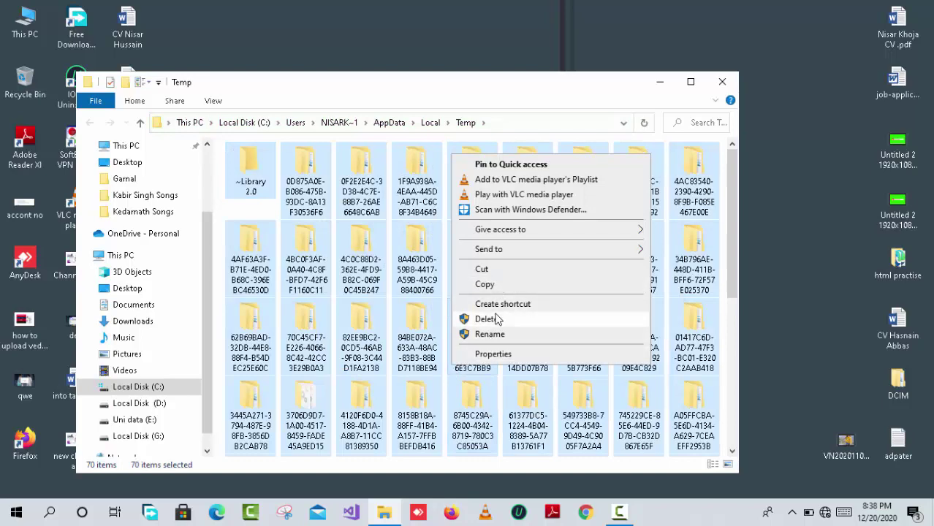
click(488, 319)
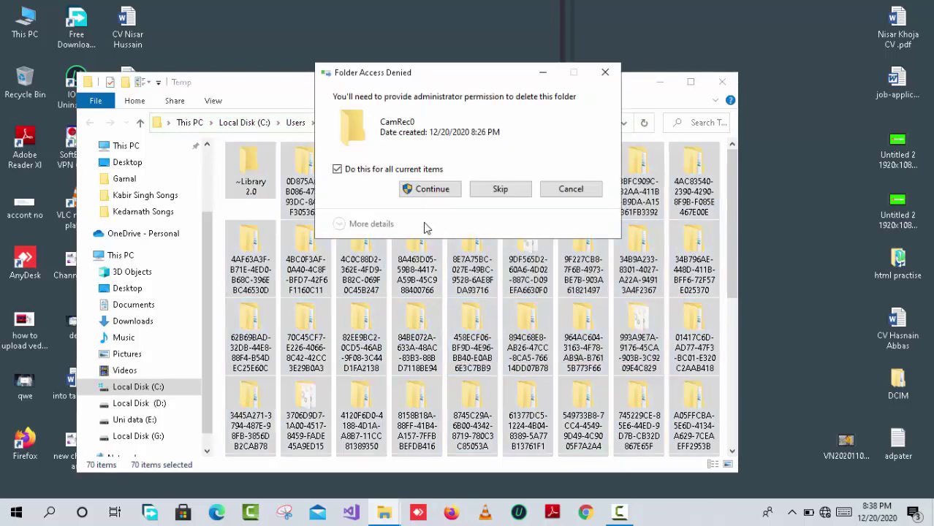
click(486, 191)
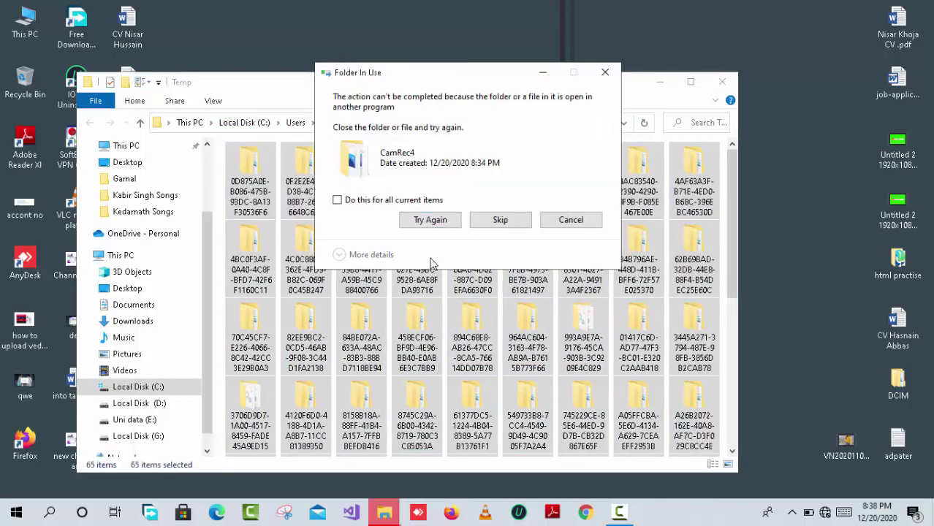
click(491, 216)
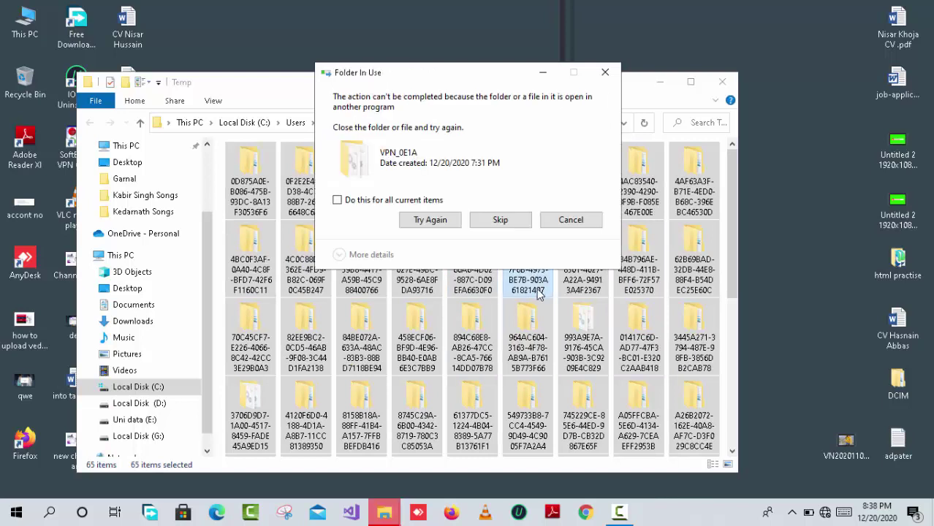
click(501, 221)
click(501, 222)
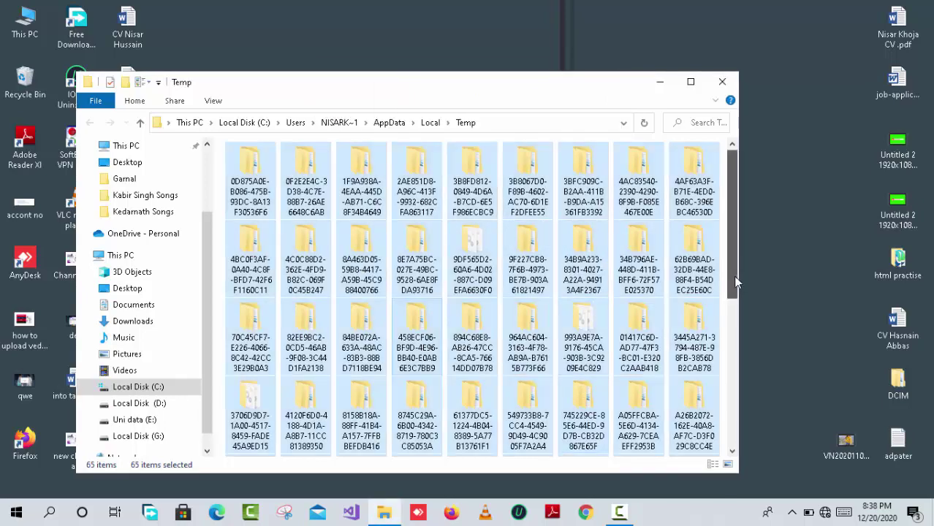
- Look through the items left in the Temp folder and close its window
scroll(727, 290, down, 4)
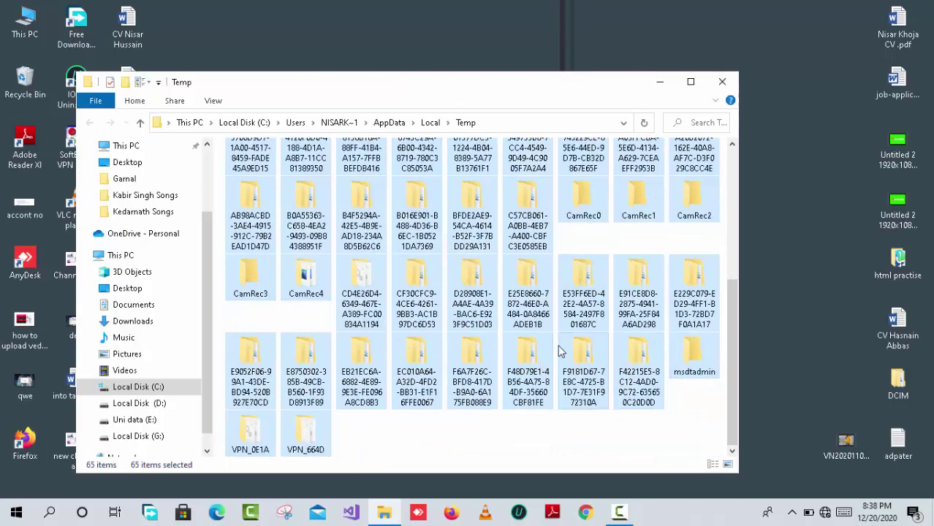
click(632, 351)
click(720, 84)
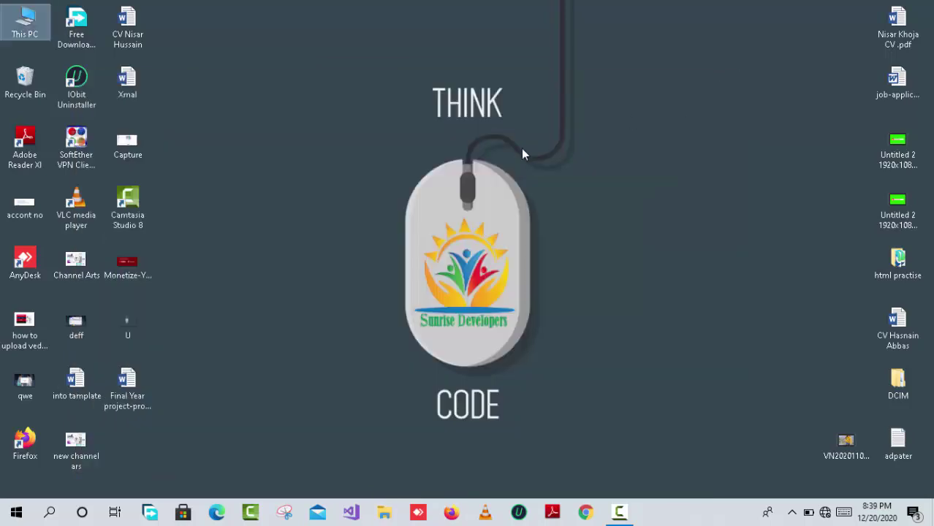
right_click(519, 151)
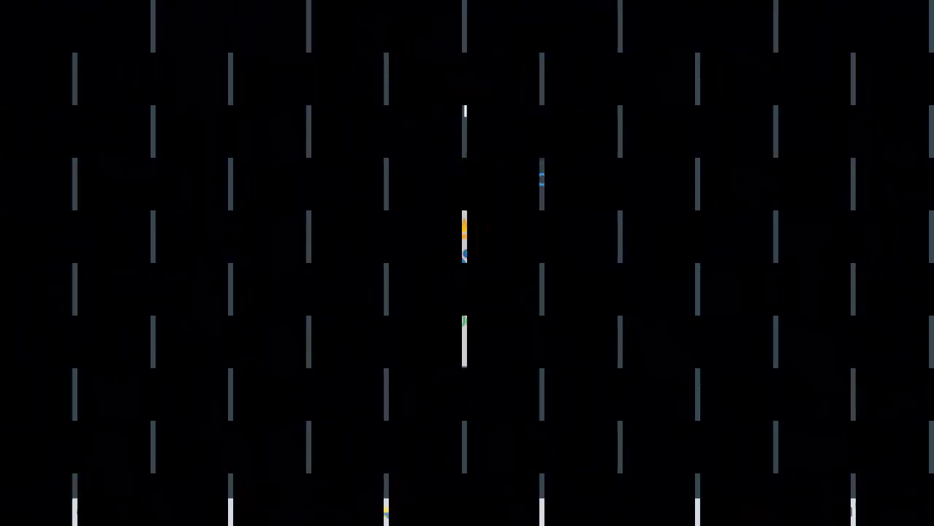